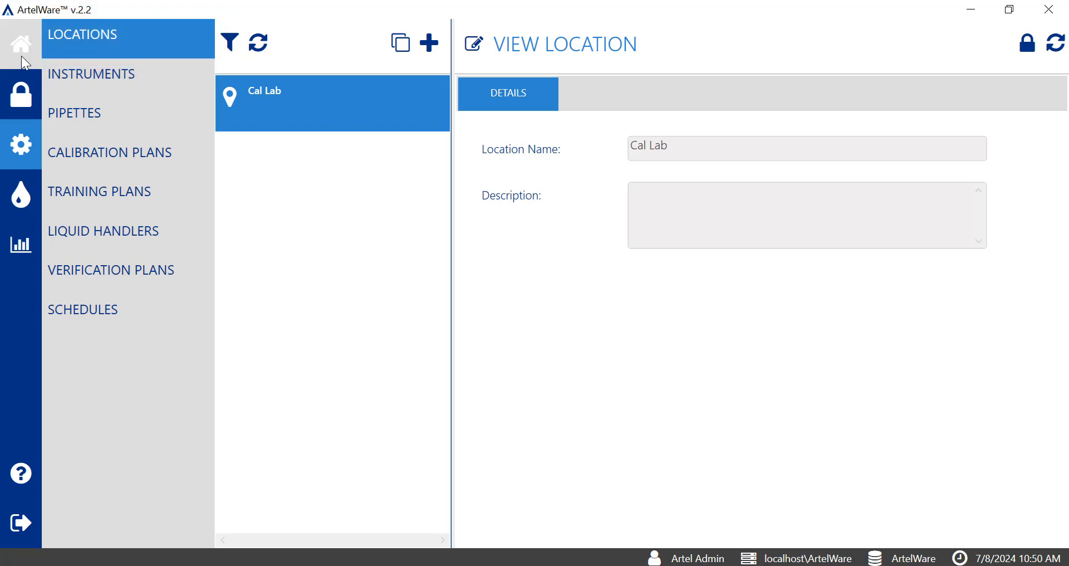
Add a new location named Hawaii from the home page and save it.
left_click(21, 55)
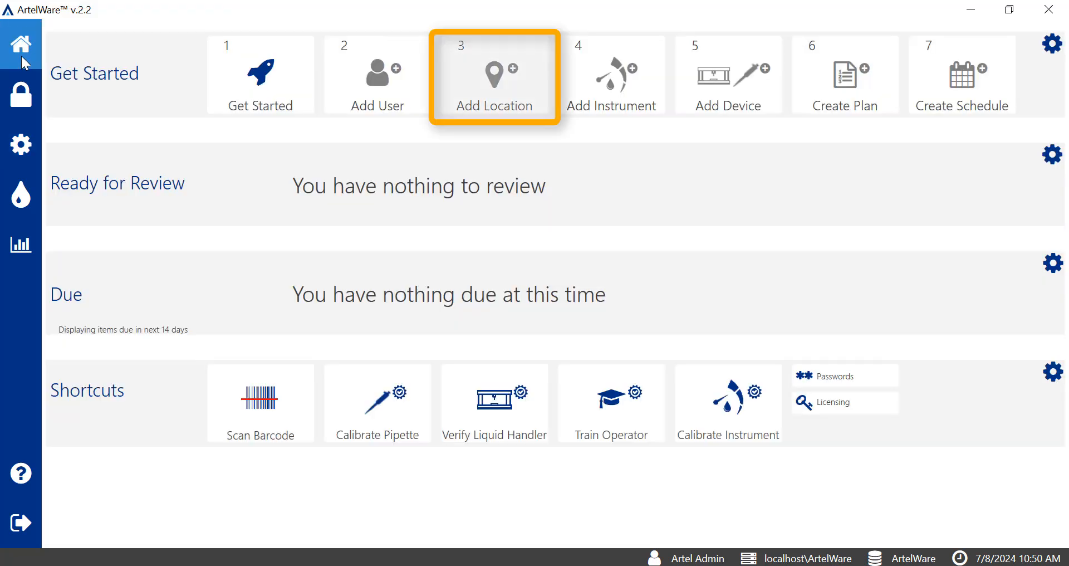
left_click(481, 82)
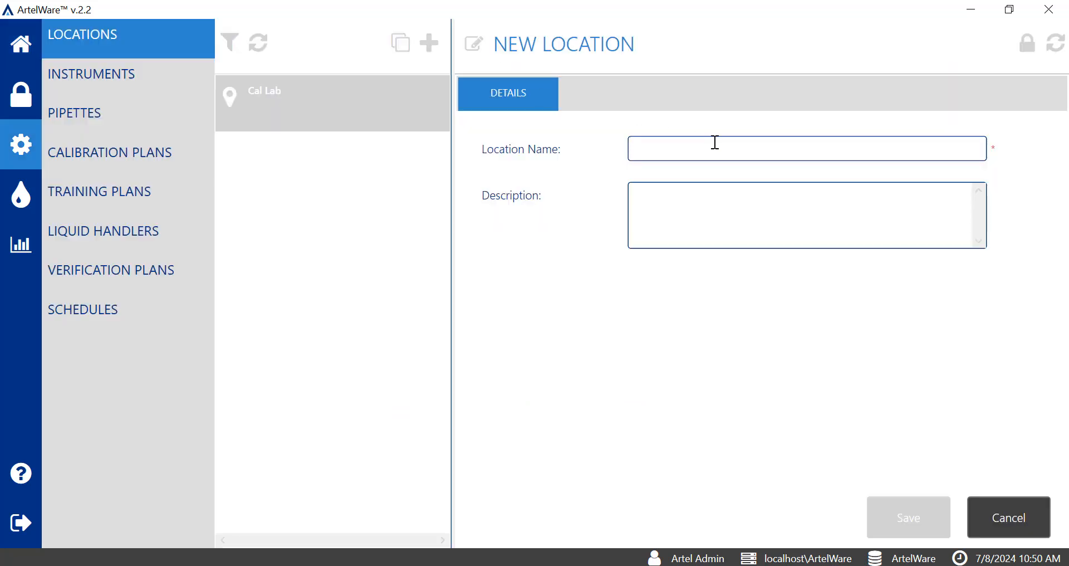
left_click(715, 142)
type("Hawaii")
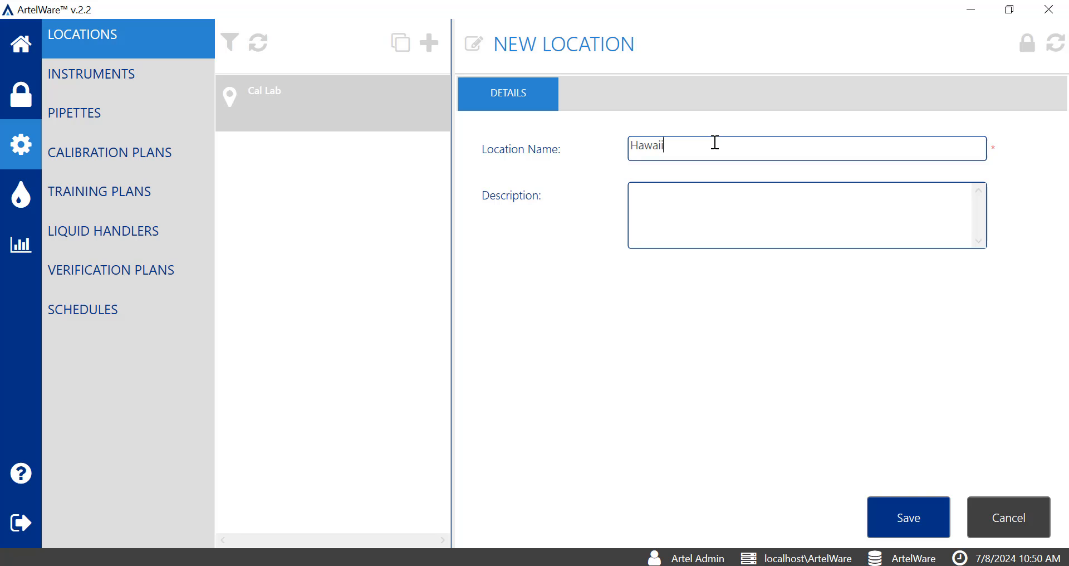
left_click(915, 510)
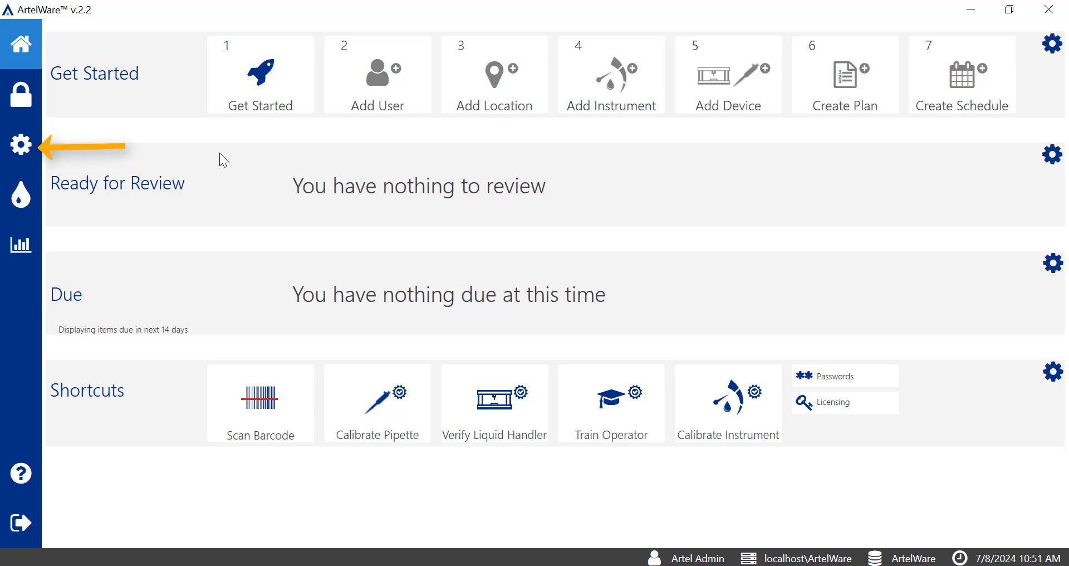
Try to deactivate the Cal Lab location in the locations list.
left_click(22, 146)
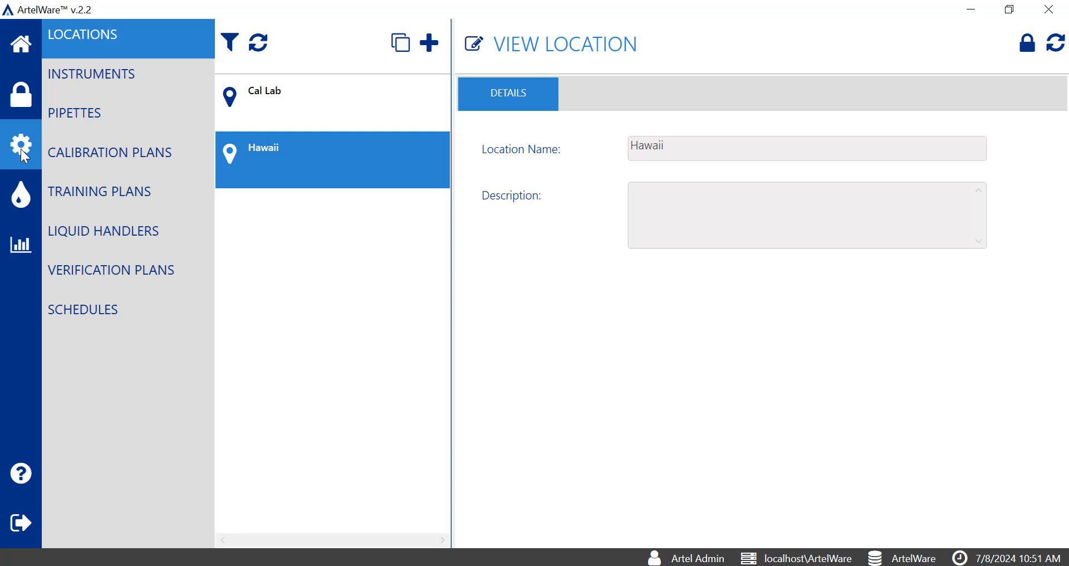
left_click(348, 120)
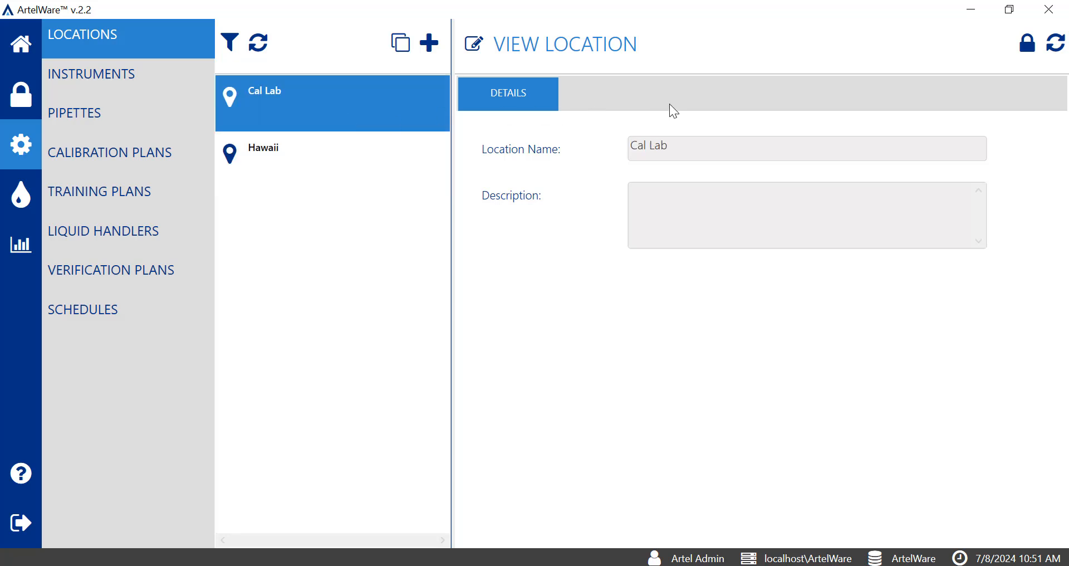
left_click(1028, 54)
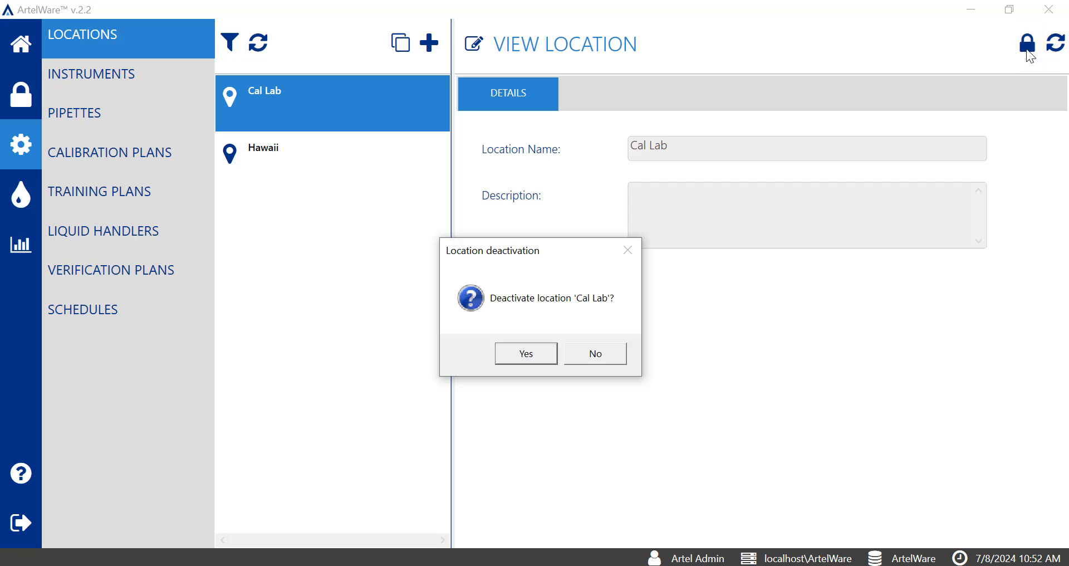
left_click(526, 355)
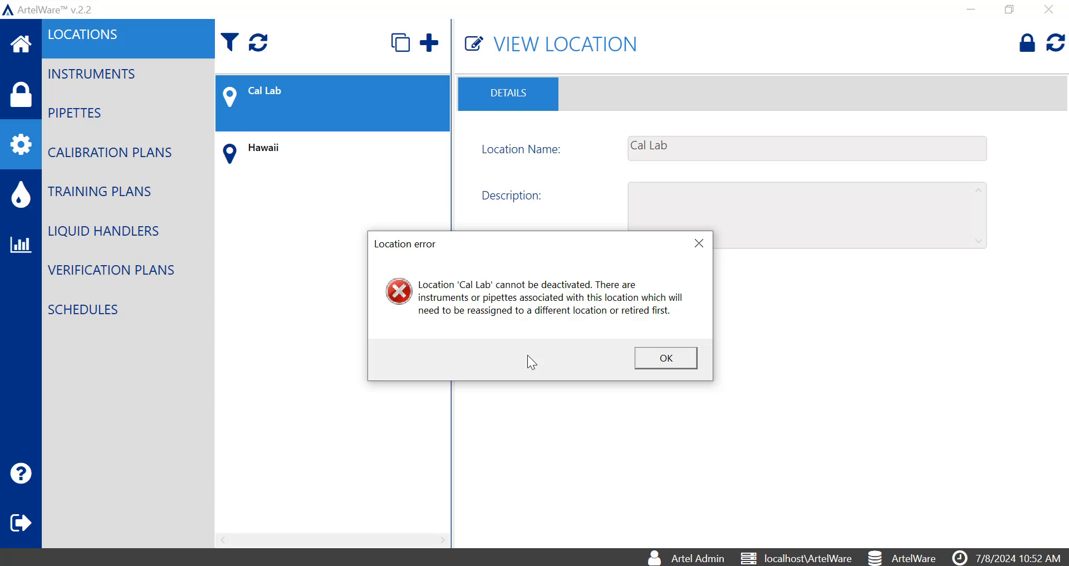
key("Return")
left_click(389, 167)
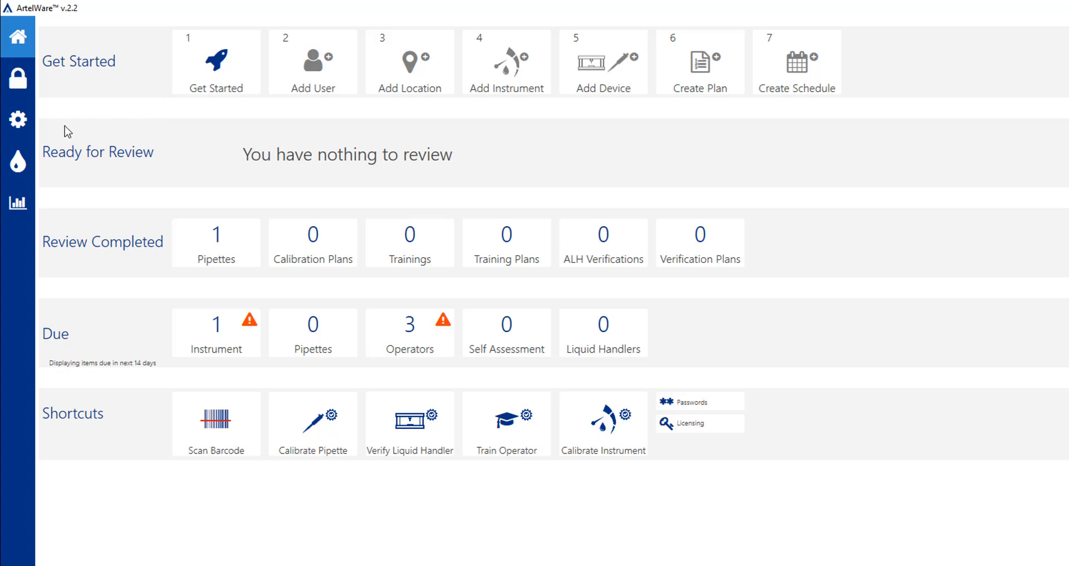
Filter the instruments list by location using "cal".
left_click(34, 124)
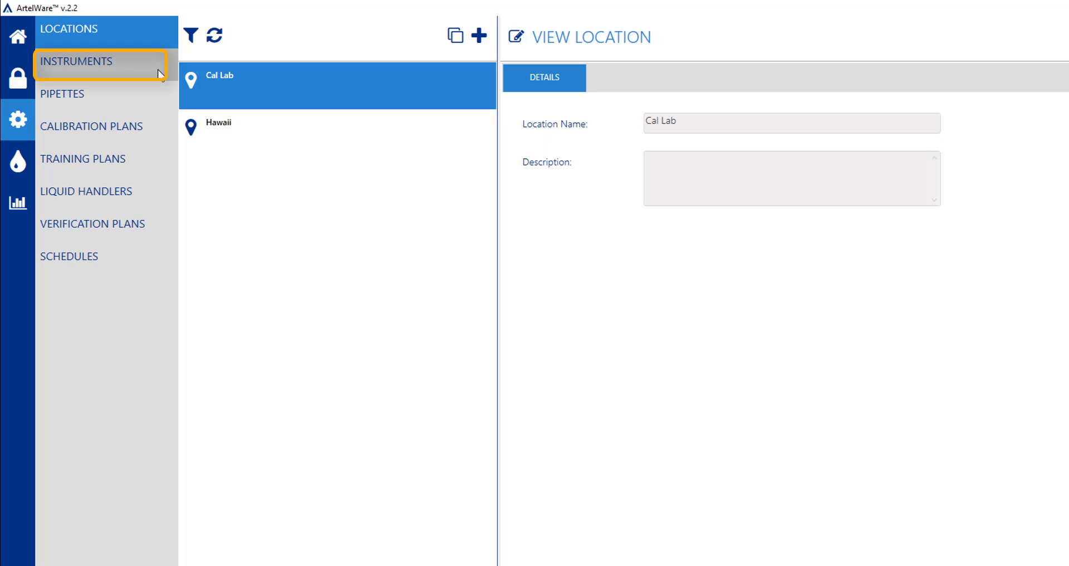
left_click(160, 73)
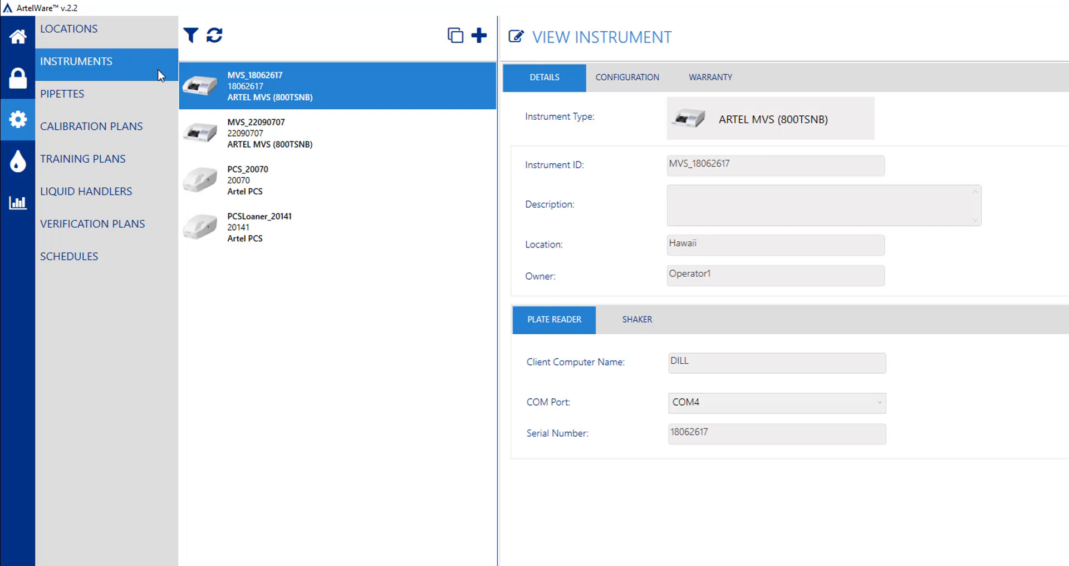
left_click(191, 43)
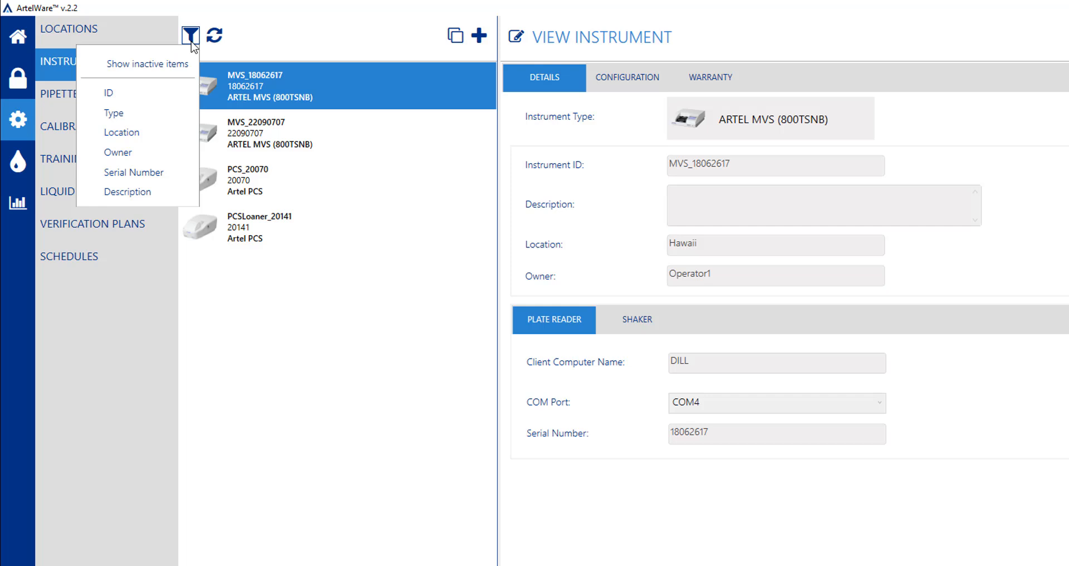
left_click(149, 138)
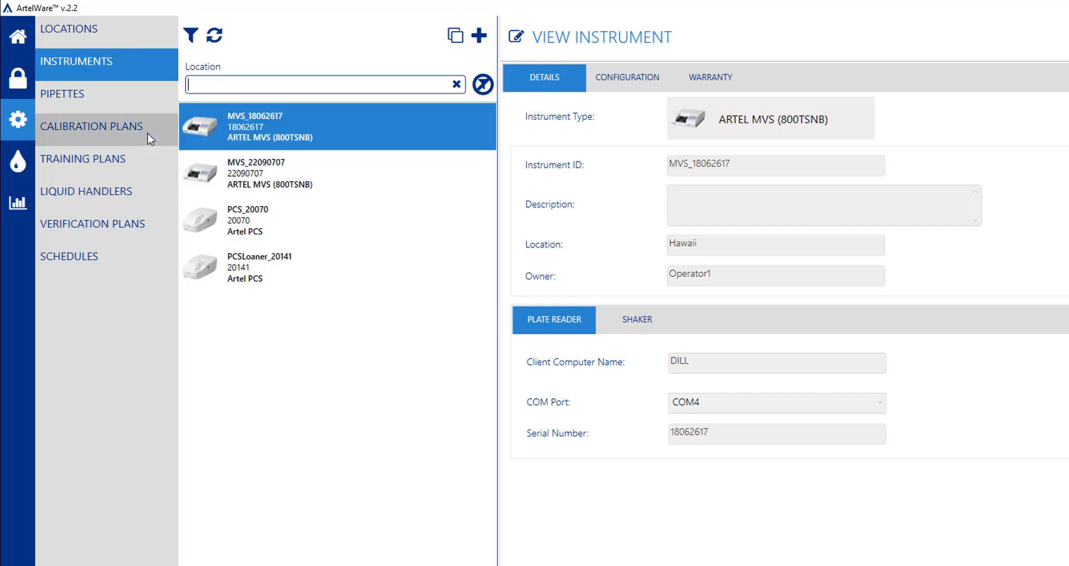
type("cal")
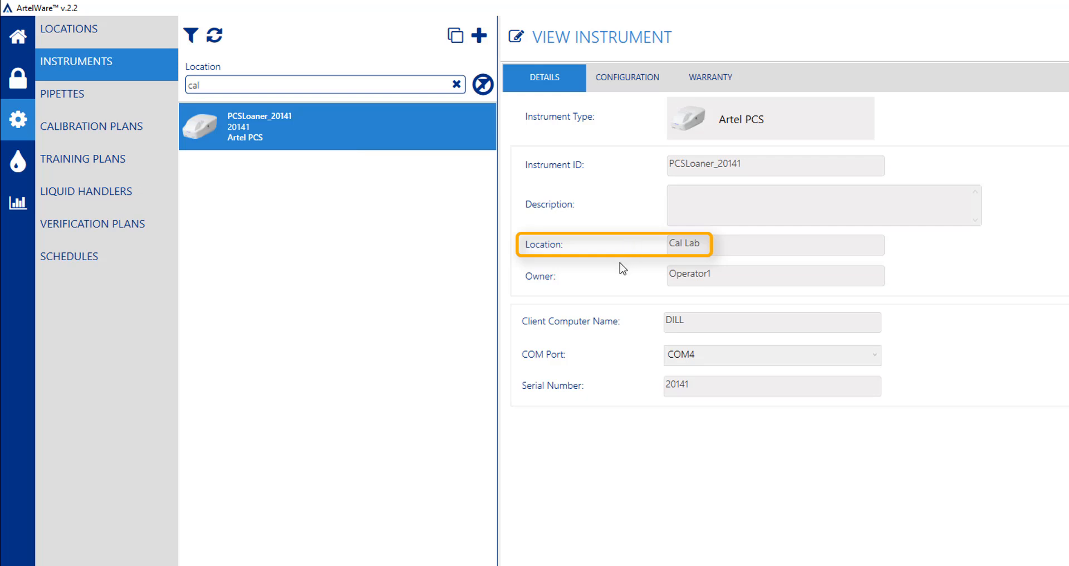
Reassign the PCSLoaner_20141 instrument to the Hawaii location, save it, and remove the instrument filter.
left_click(515, 37)
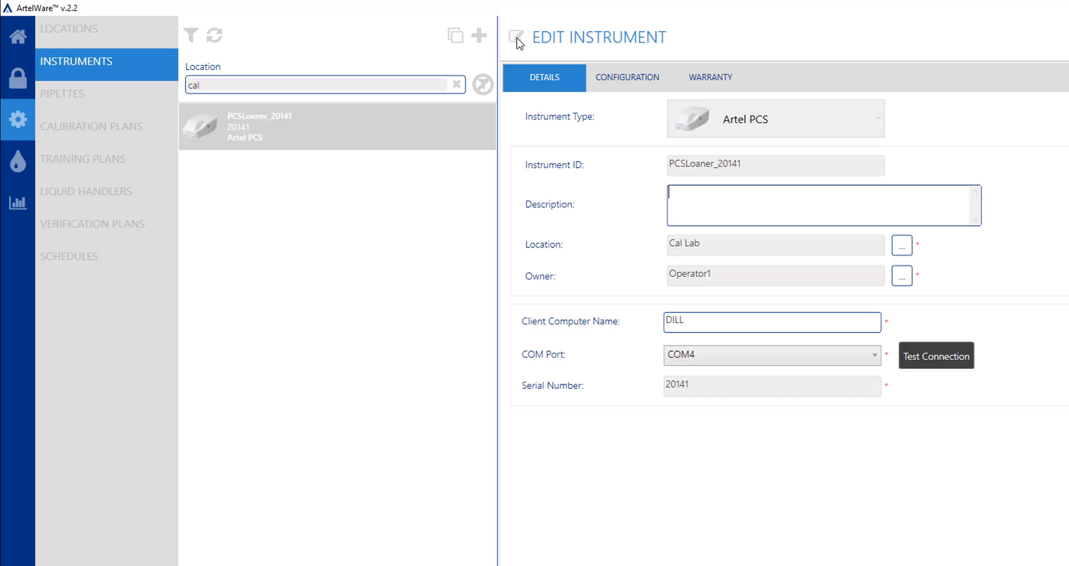
left_click(902, 245)
left_click(600, 343)
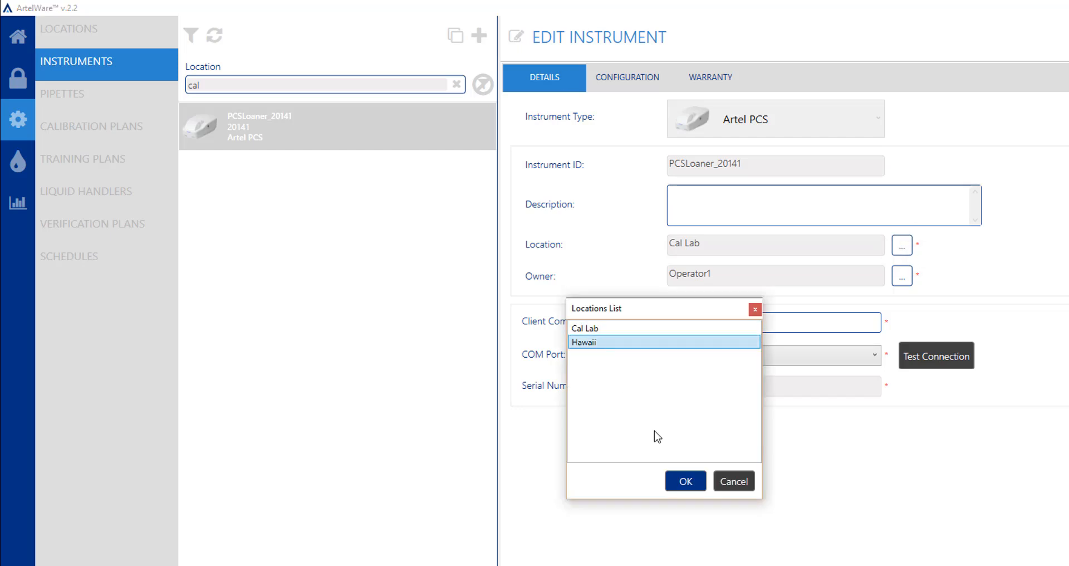
left_click(685, 481)
left_click(854, 542)
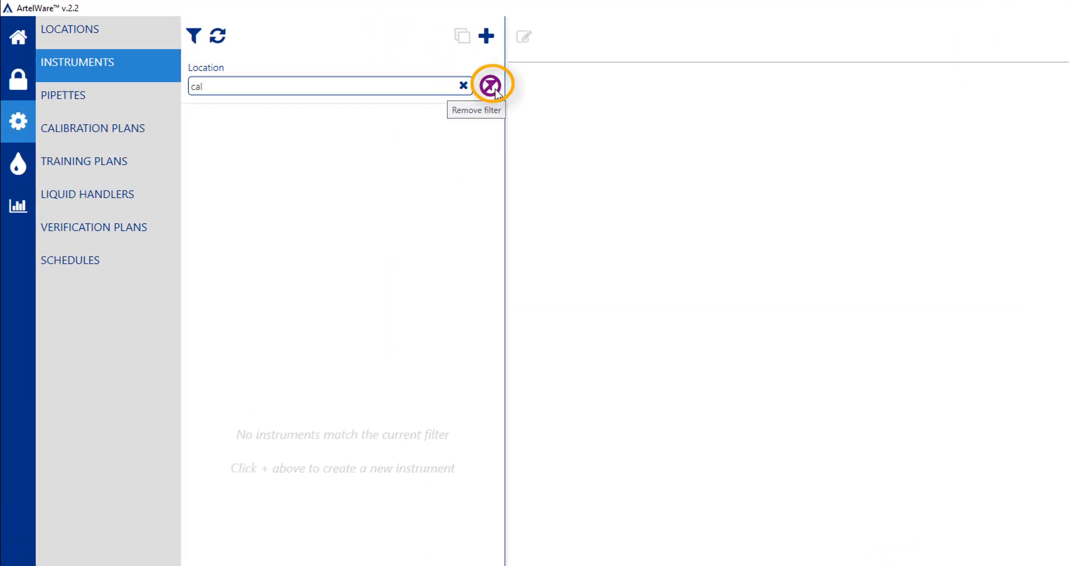
left_click(490, 86)
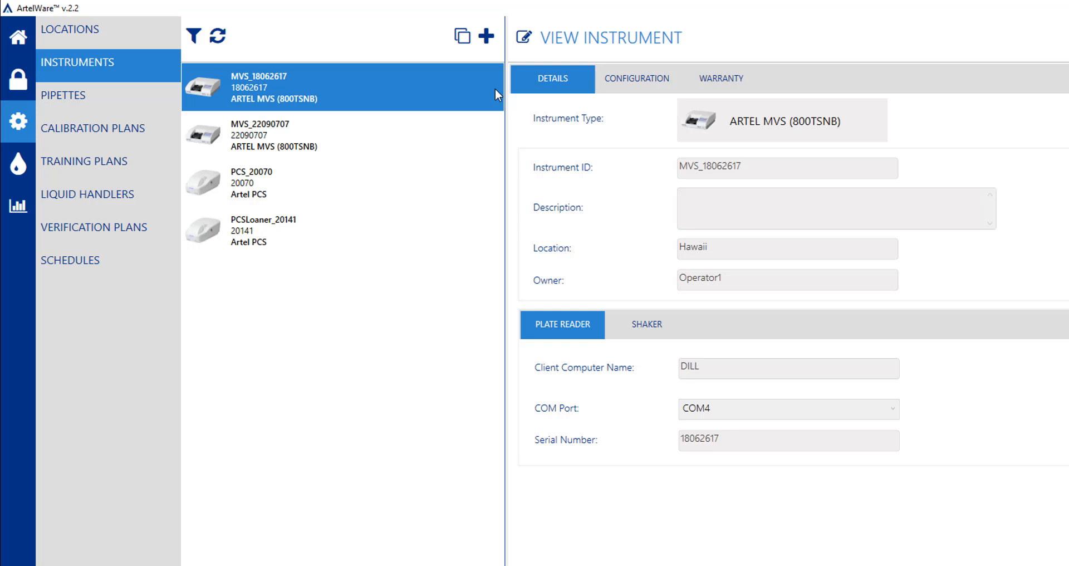
Filter the pipettes list by location using "cal".
left_click(154, 102)
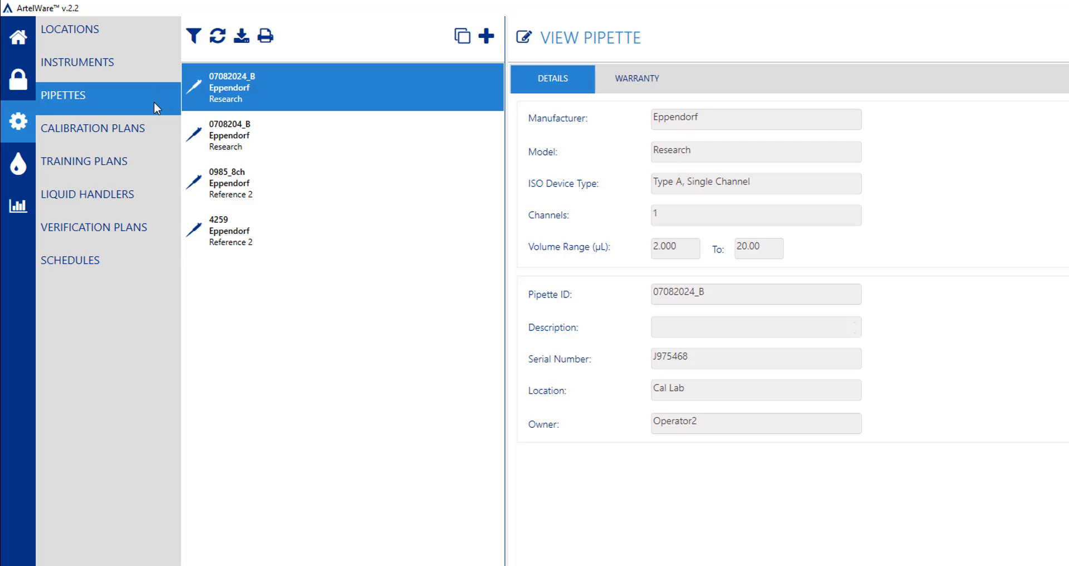
left_click(194, 38)
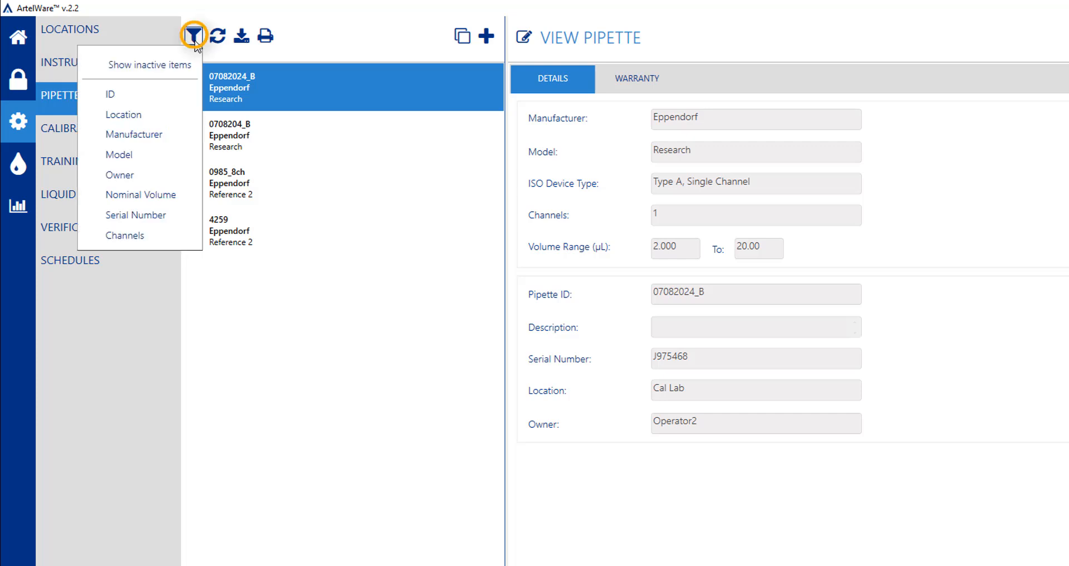
left_click(181, 115)
type("cal")
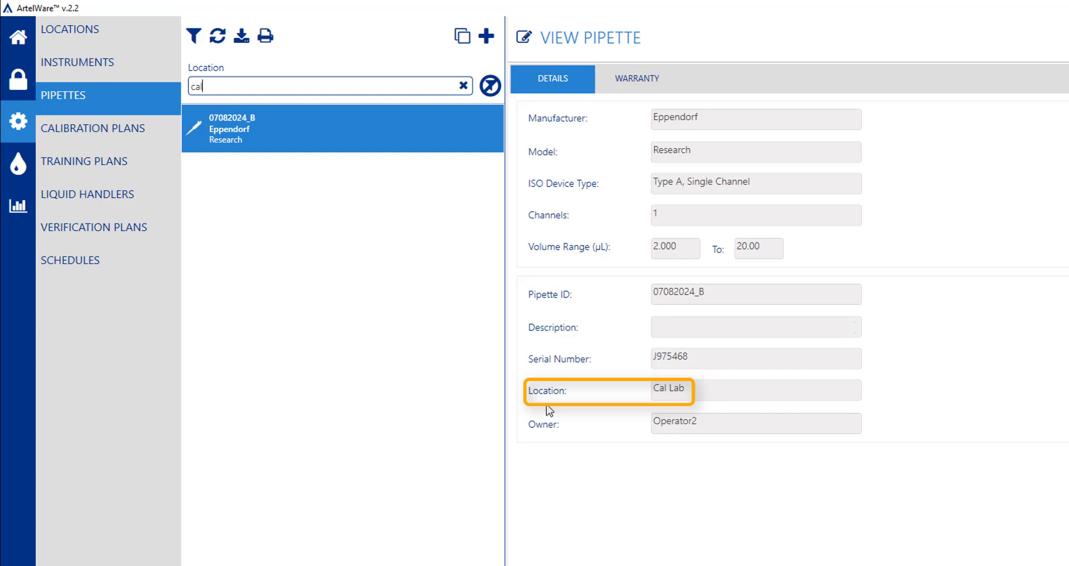
Reassign the 07082024_B pipette to the Hawaii location, save it, and remove the pipette filter.
left_click(523, 37)
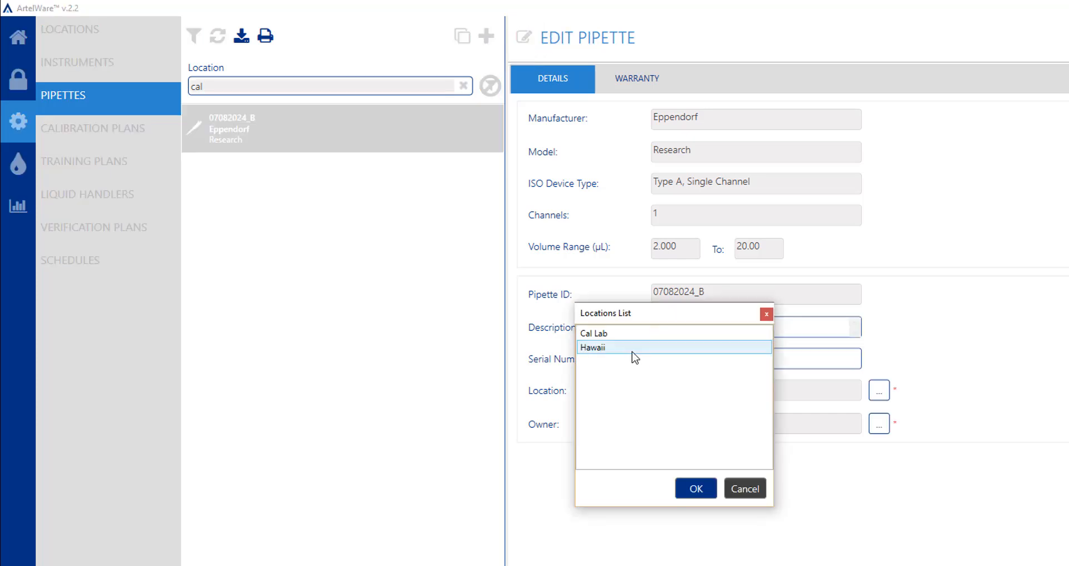
left_click(613, 348)
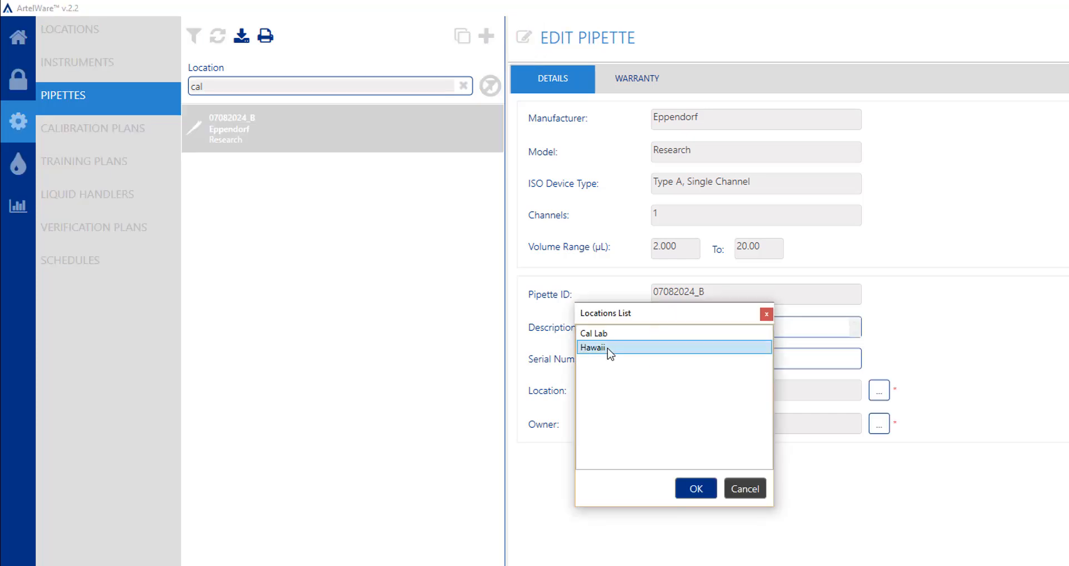
left_click(698, 491)
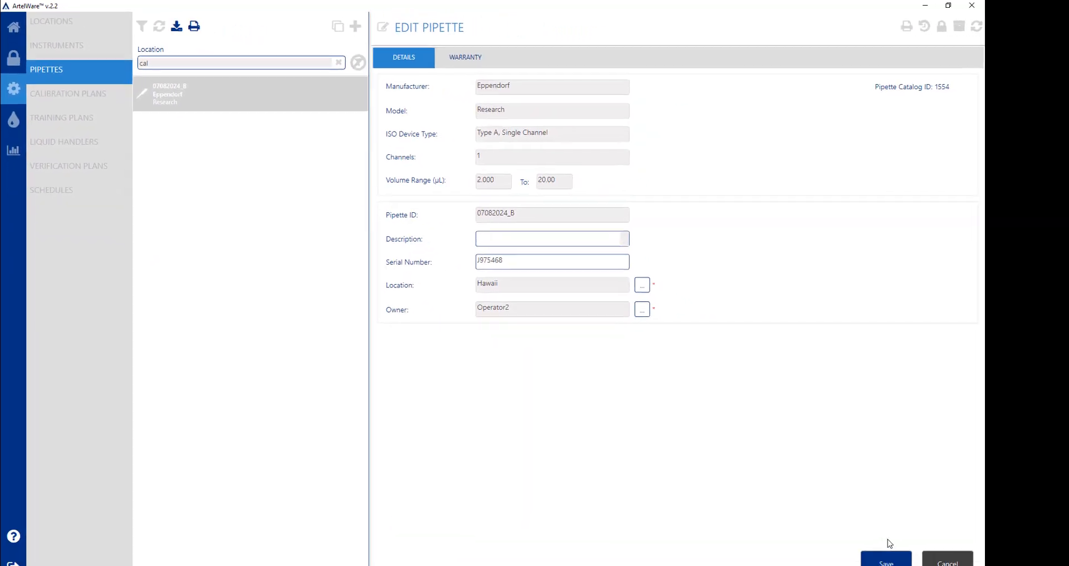
left_click(883, 556)
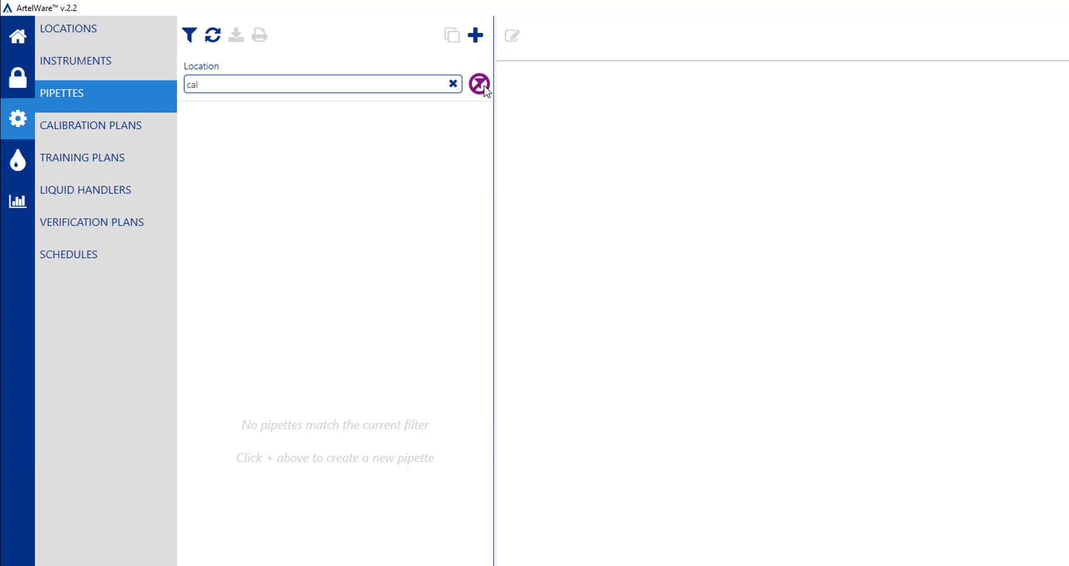
left_click(484, 86)
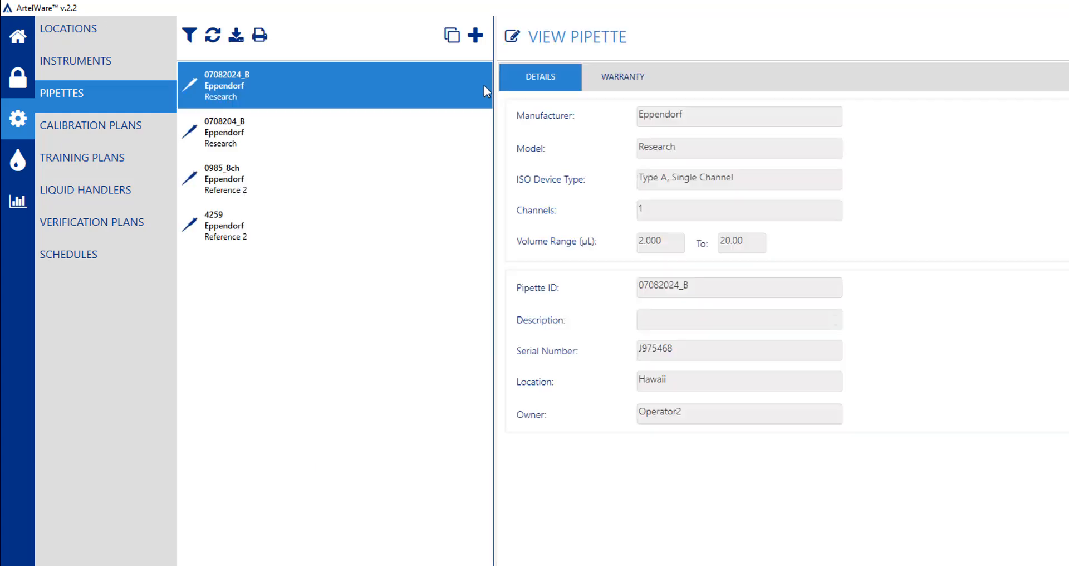
Filter the liquid handlers list by location using "cal".
left_click(161, 201)
left_click(193, 39)
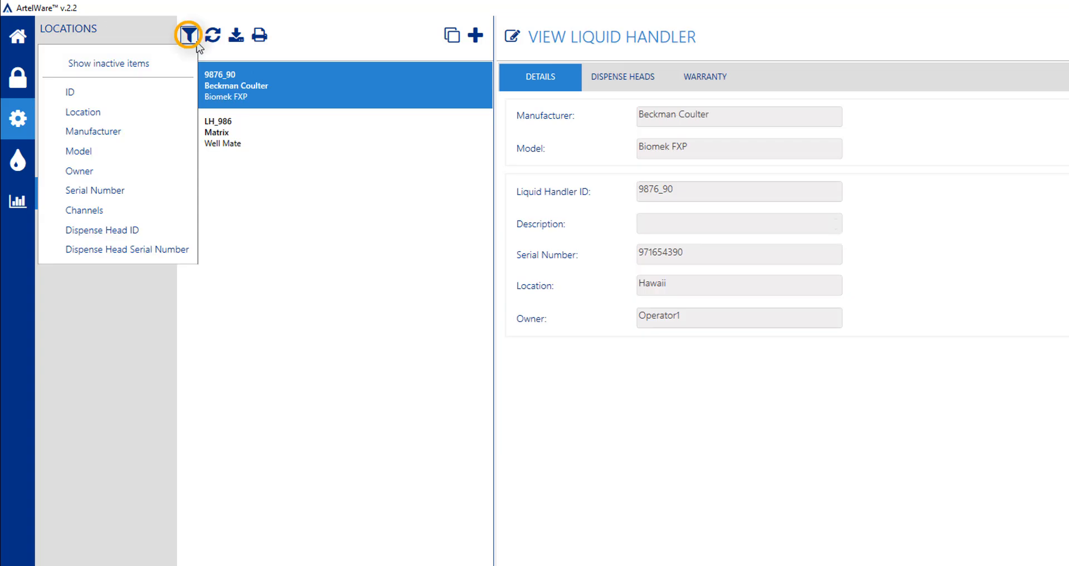
left_click(170, 116)
type("cal")
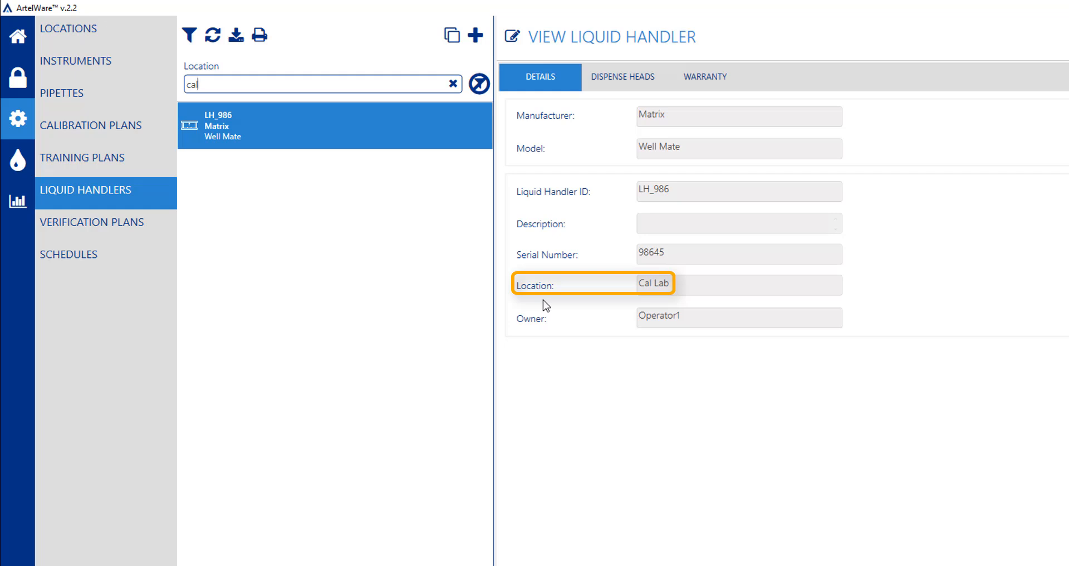
Reassign the LH_986 liquid handler to the Hawaii location, save it, and remove the liquid handler filter.
left_click(511, 36)
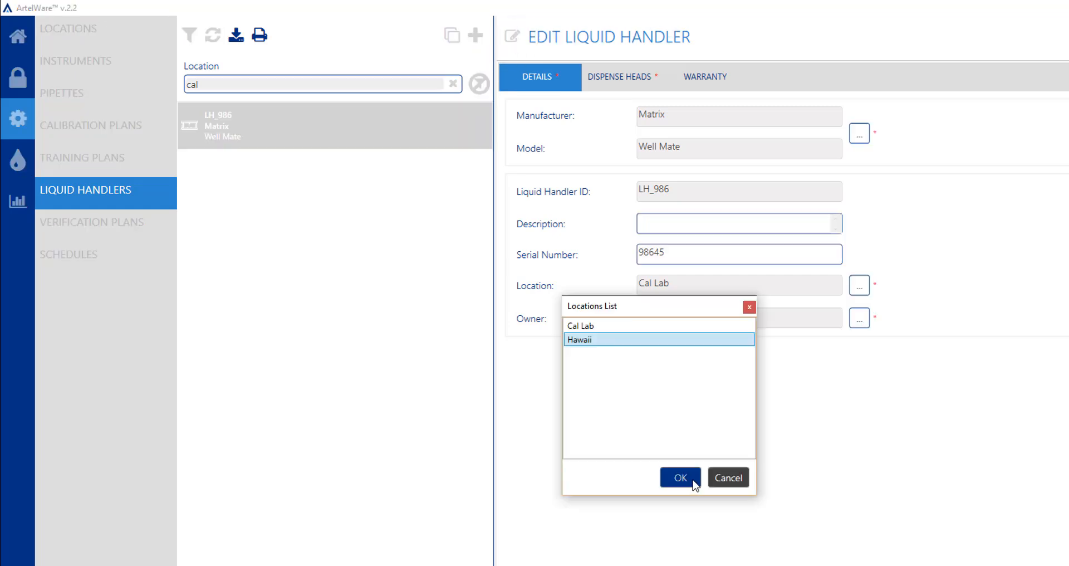
left_click(693, 482)
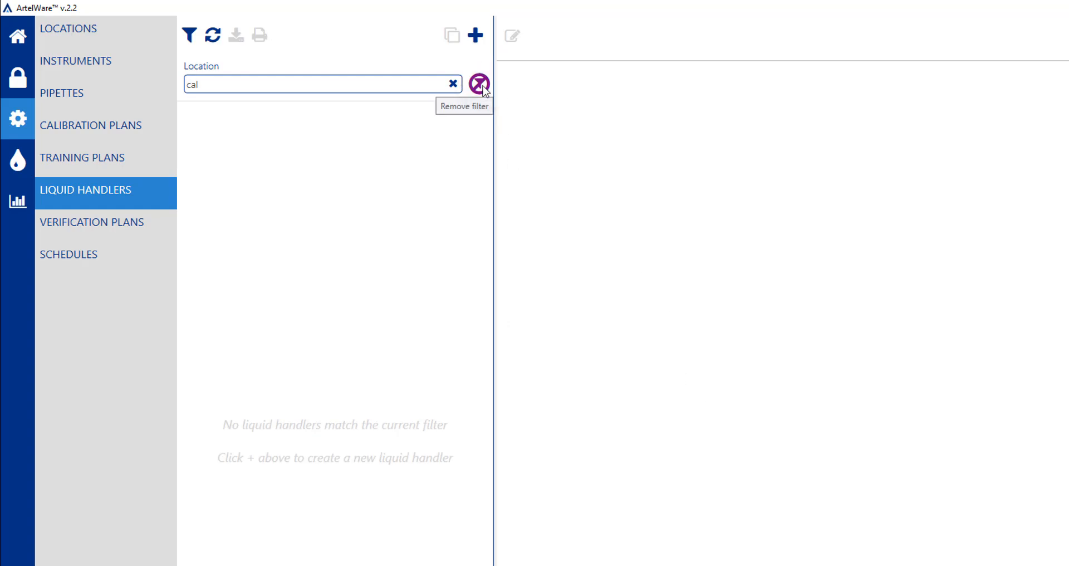
left_click(479, 84)
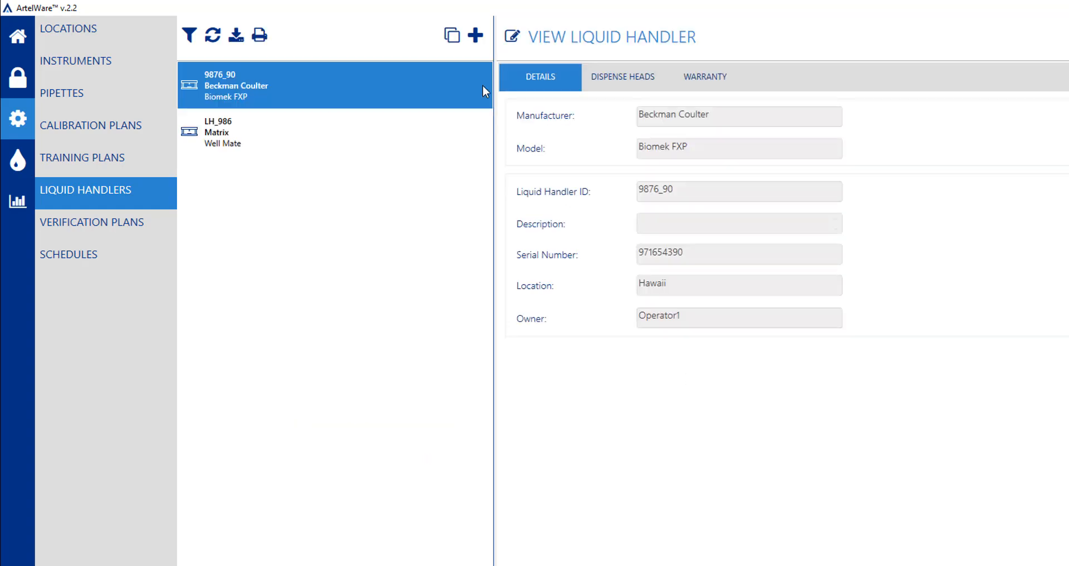
Deactivate the Cal Lab location and sign the e-signature with the account user name and password.
left_click(162, 42)
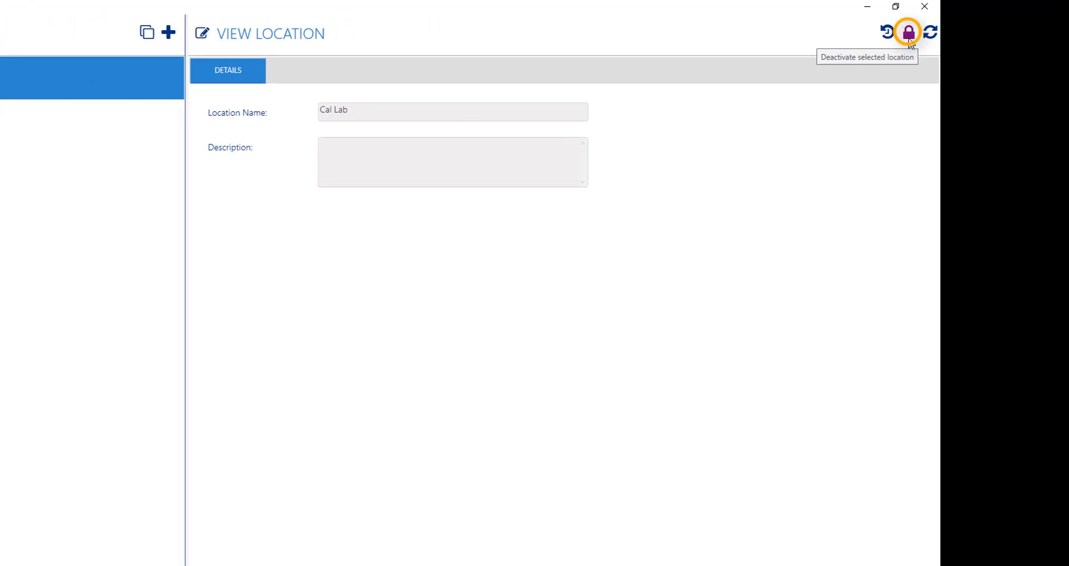
left_click(908, 39)
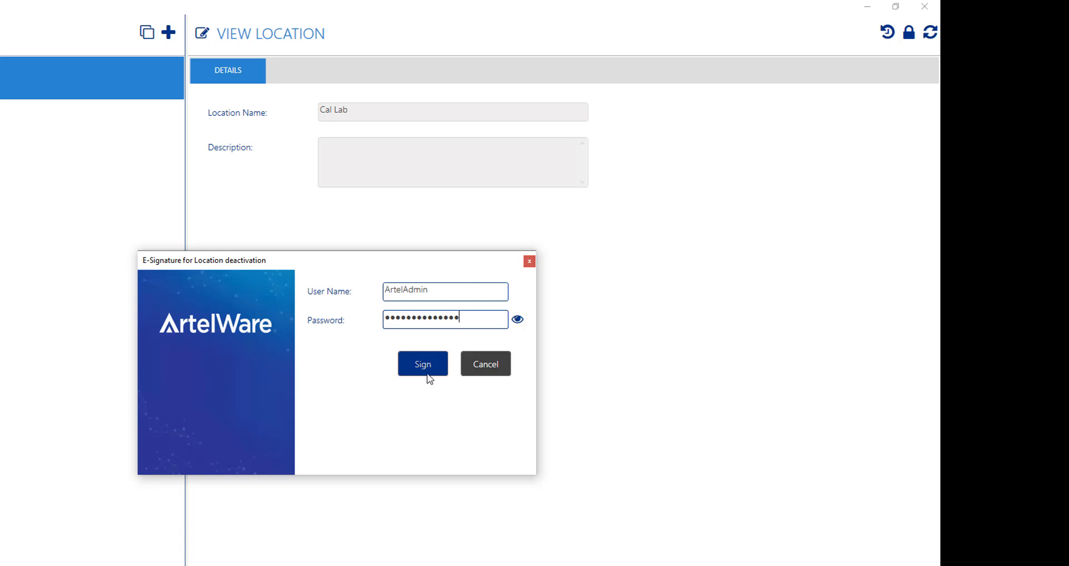
left_click(427, 374)
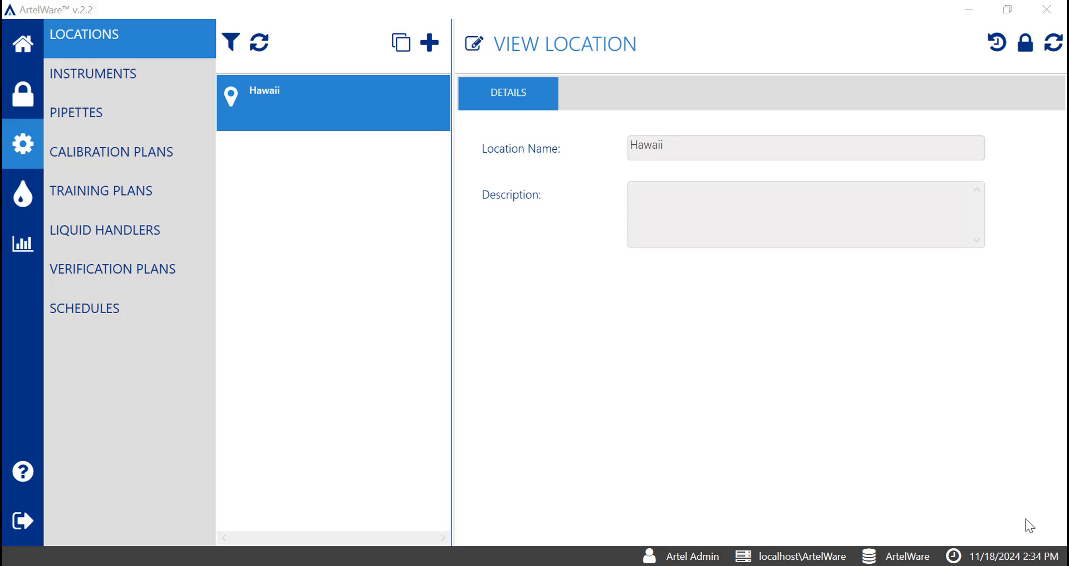
Show inactive locations and reactivate Cal Lab, signing the e-signature with the account user name and password.
left_click(231, 43)
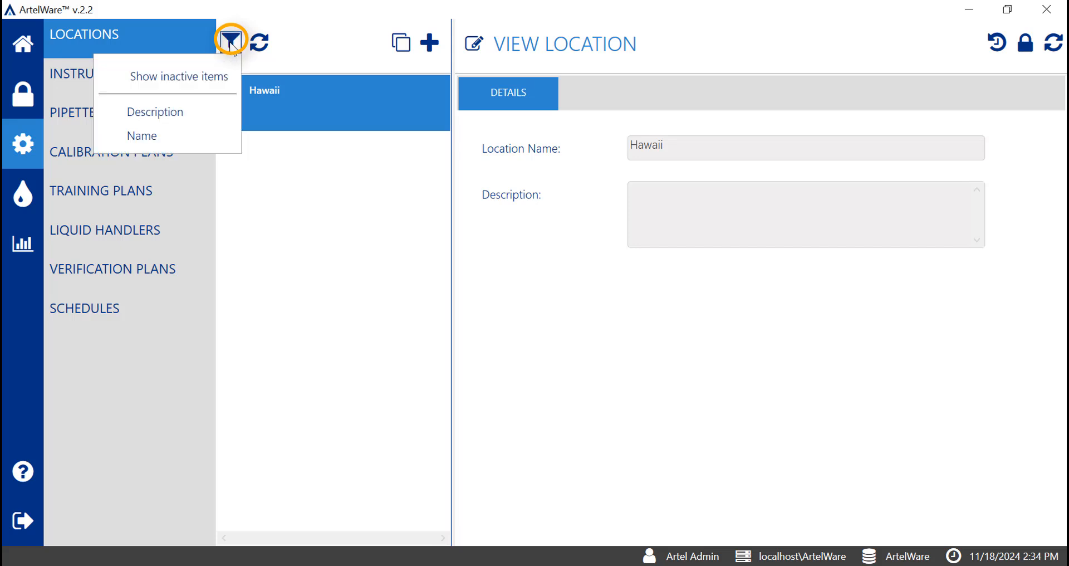
left_click(227, 88)
left_click(389, 120)
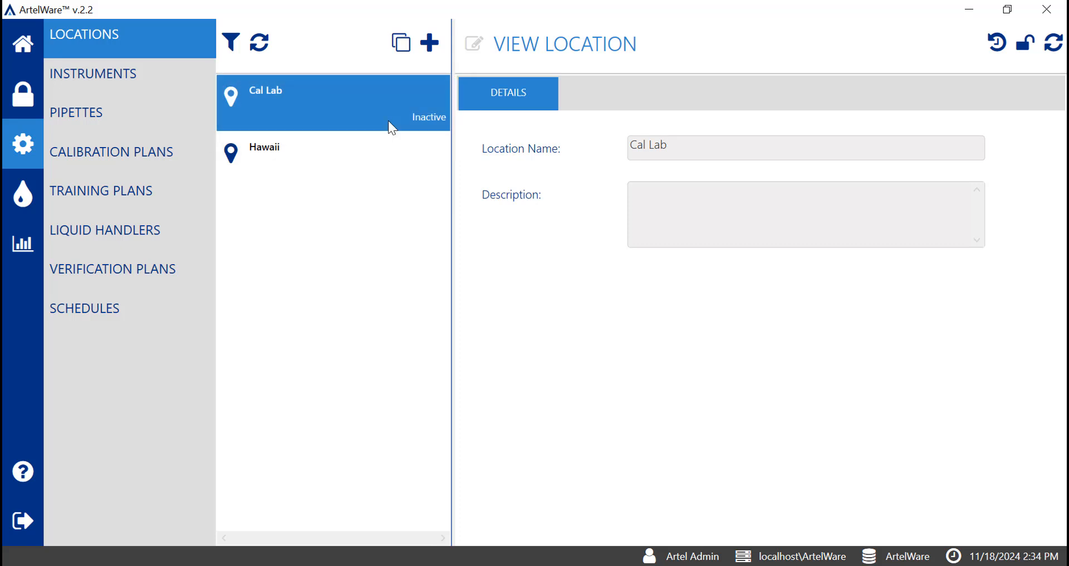
left_click(1027, 50)
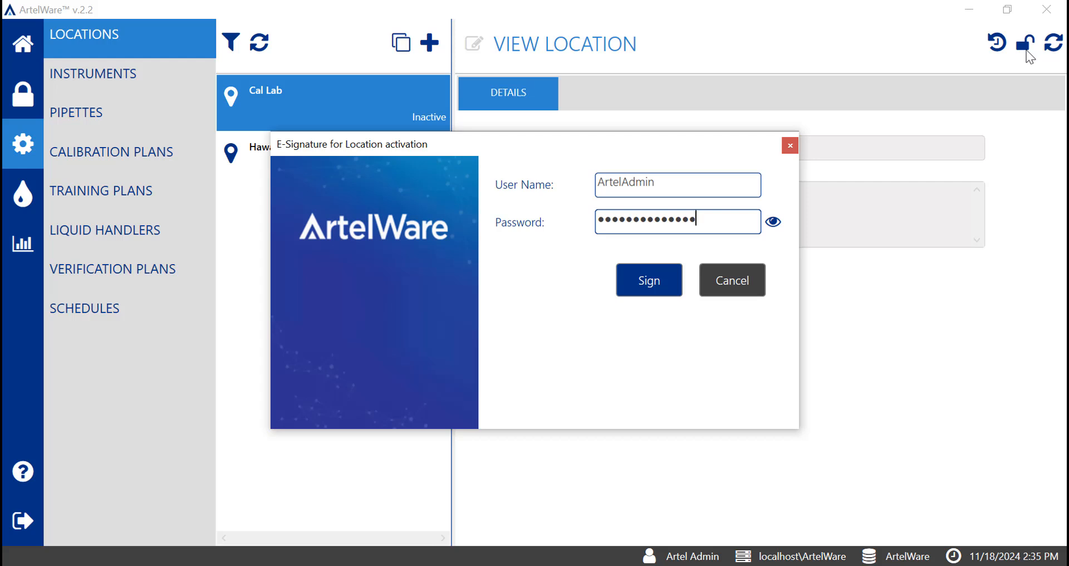
left_click(674, 290)
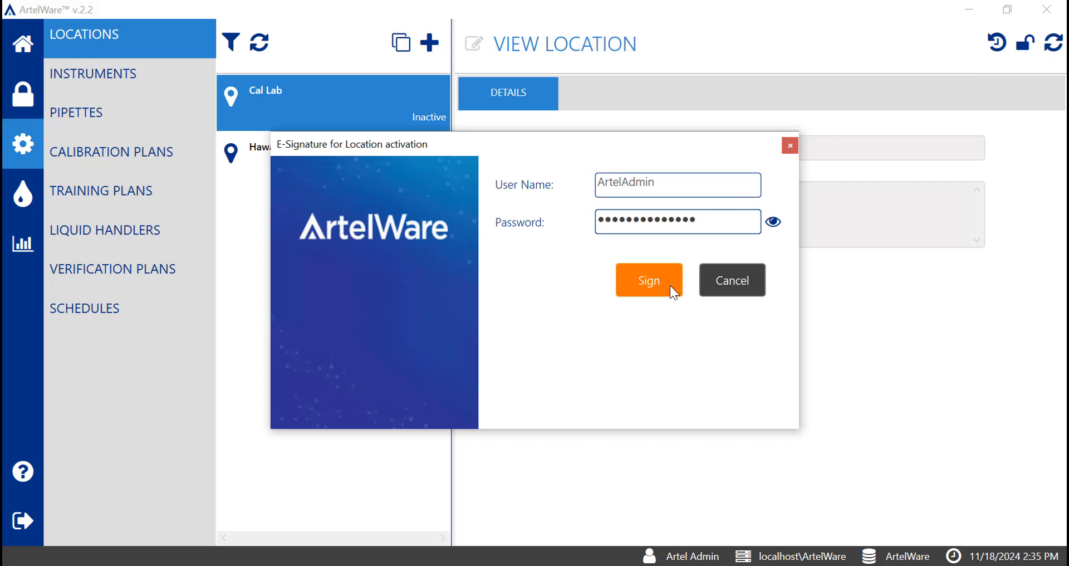